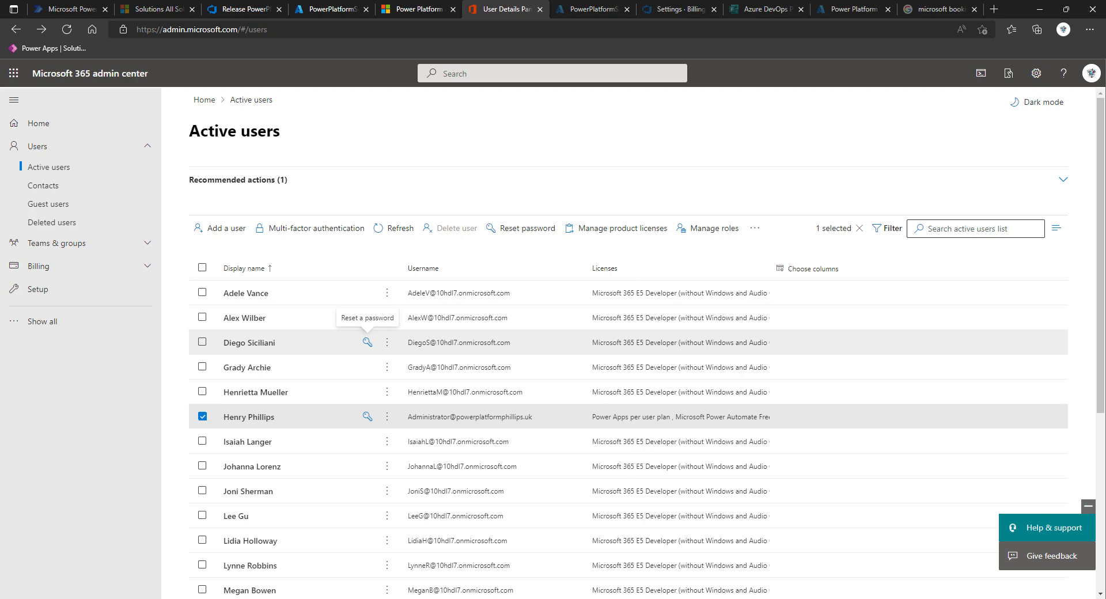
pyautogui.click(198, 29)
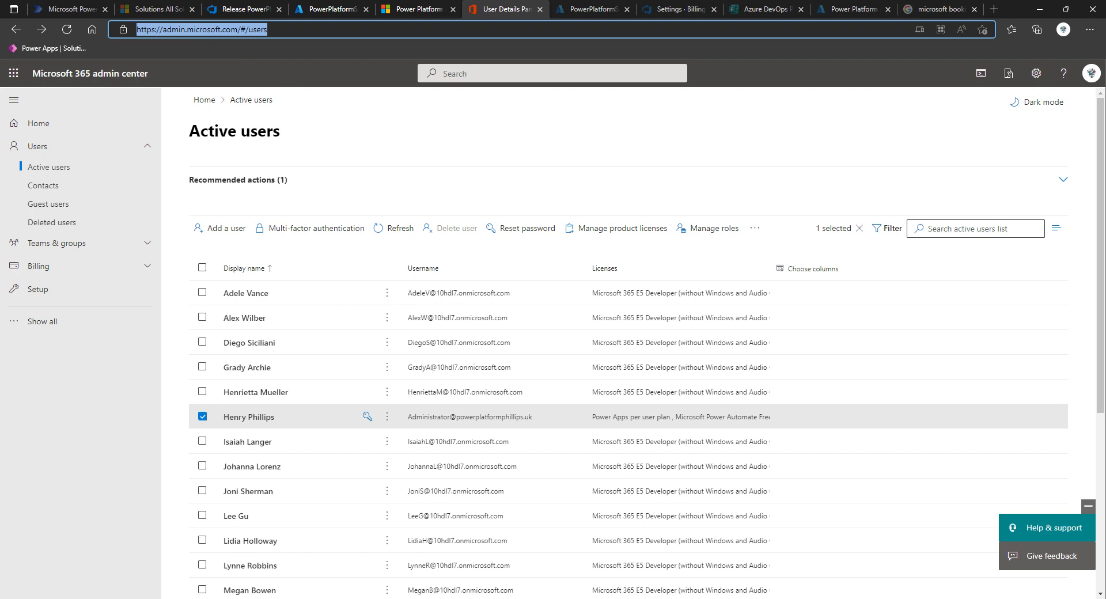
pyautogui.click(219, 33)
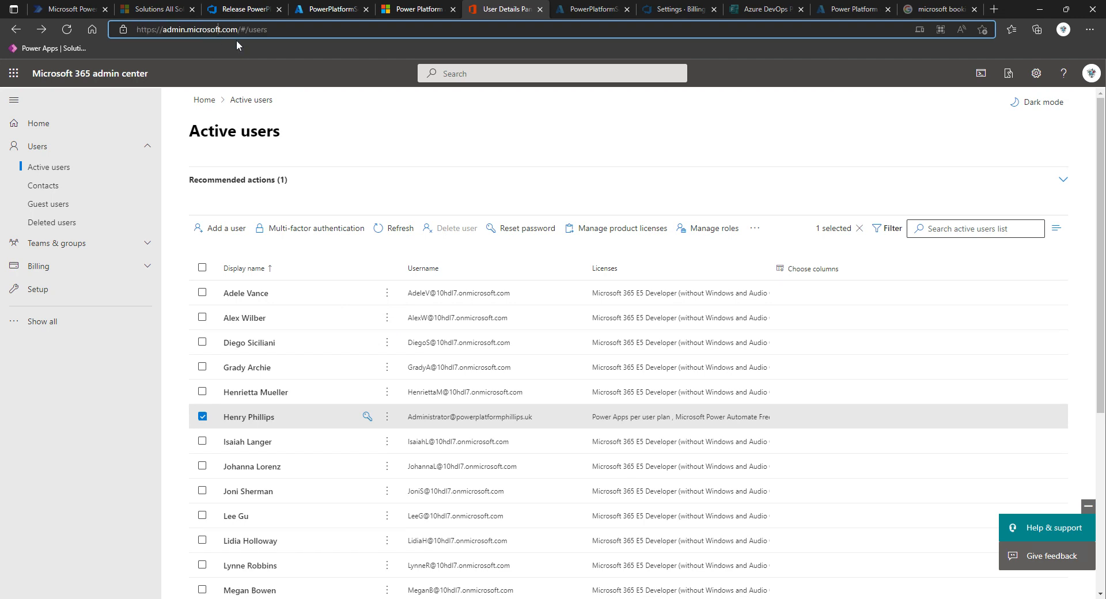
pyautogui.moveTo(238, 30)
pyautogui.mouseDown()
pyautogui.moveTo(163, 30)
pyautogui.moveTo(239, 30)
pyautogui.mouseUp()
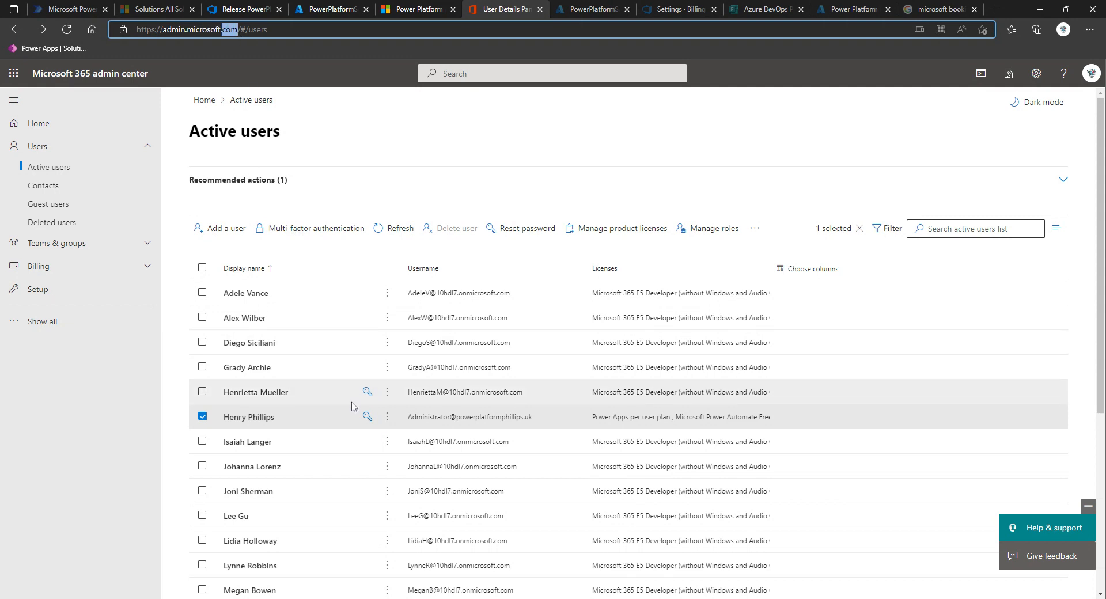
# Review the selected user's admin roles, including the full list by category, and close the details without making changes
pyautogui.click(270, 419)
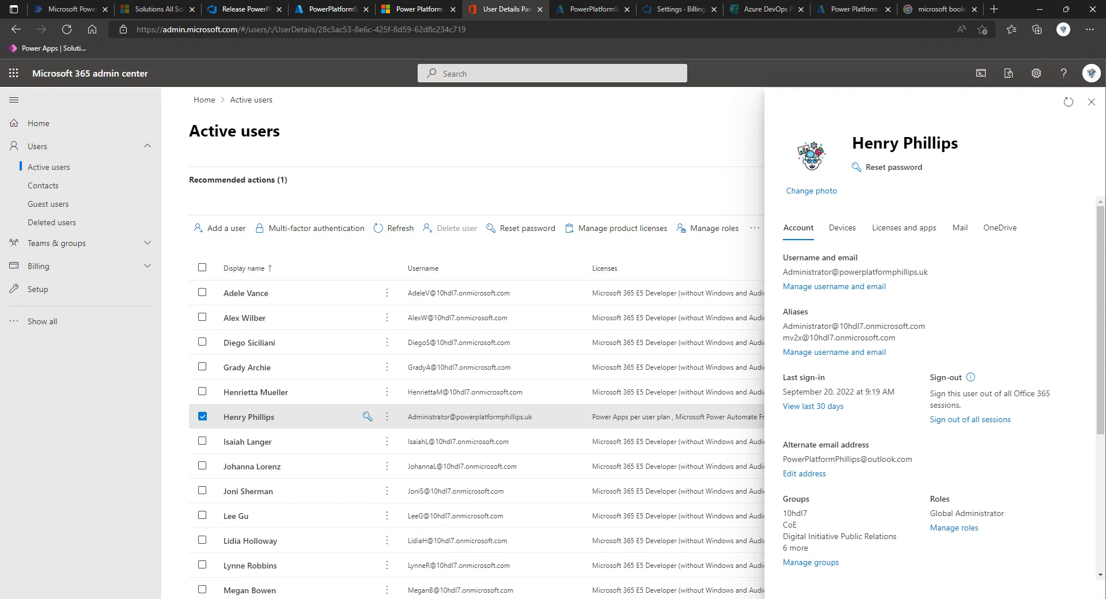
pyautogui.click(949, 529)
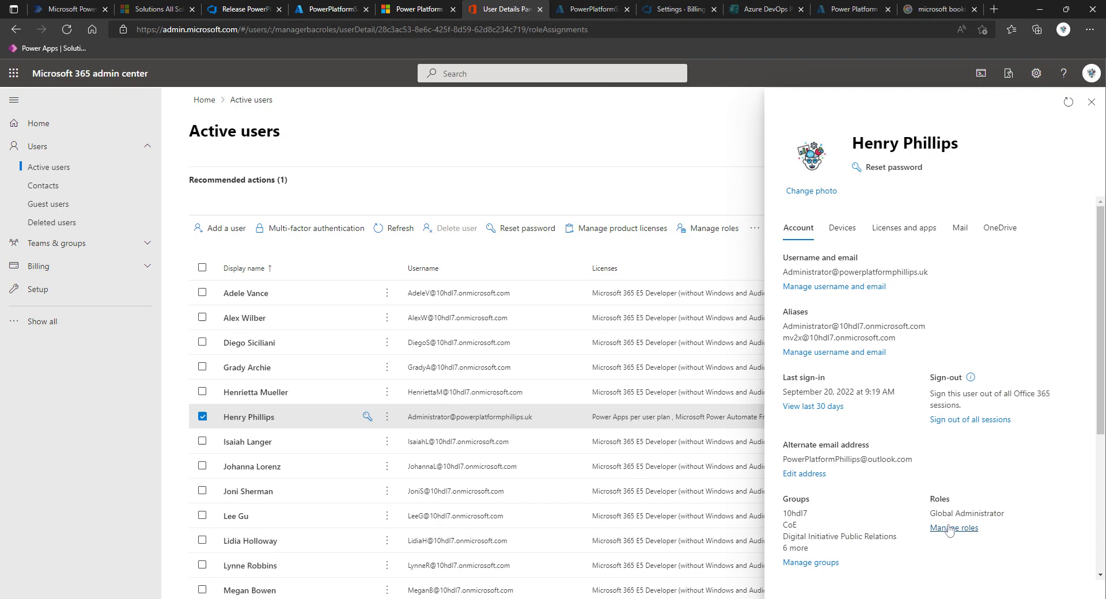
pyautogui.scroll(-2, 950, 524)
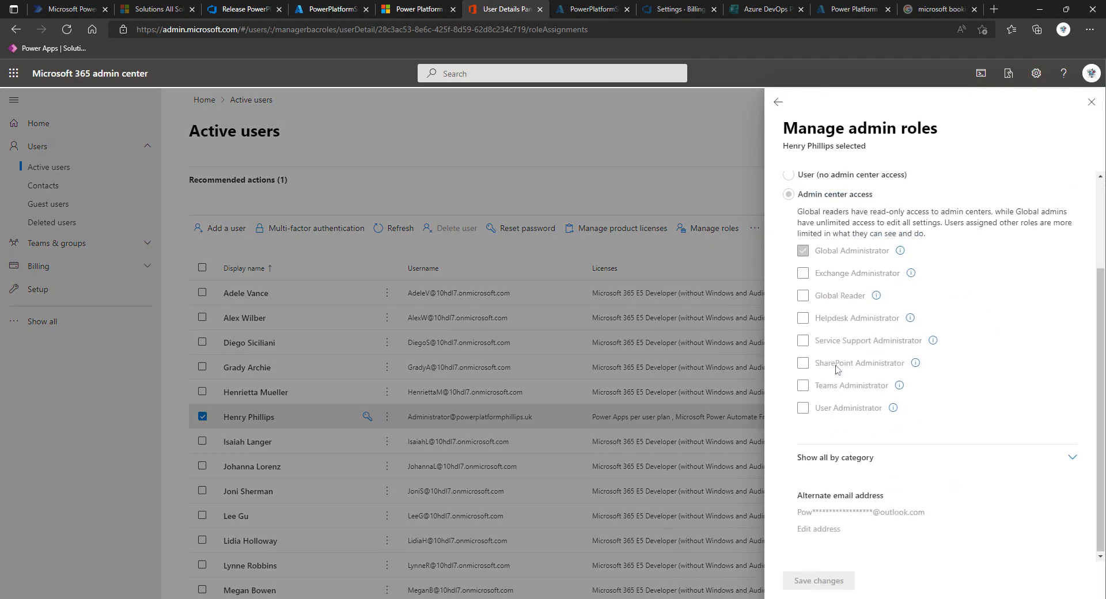
pyautogui.scroll(1, 799, 258)
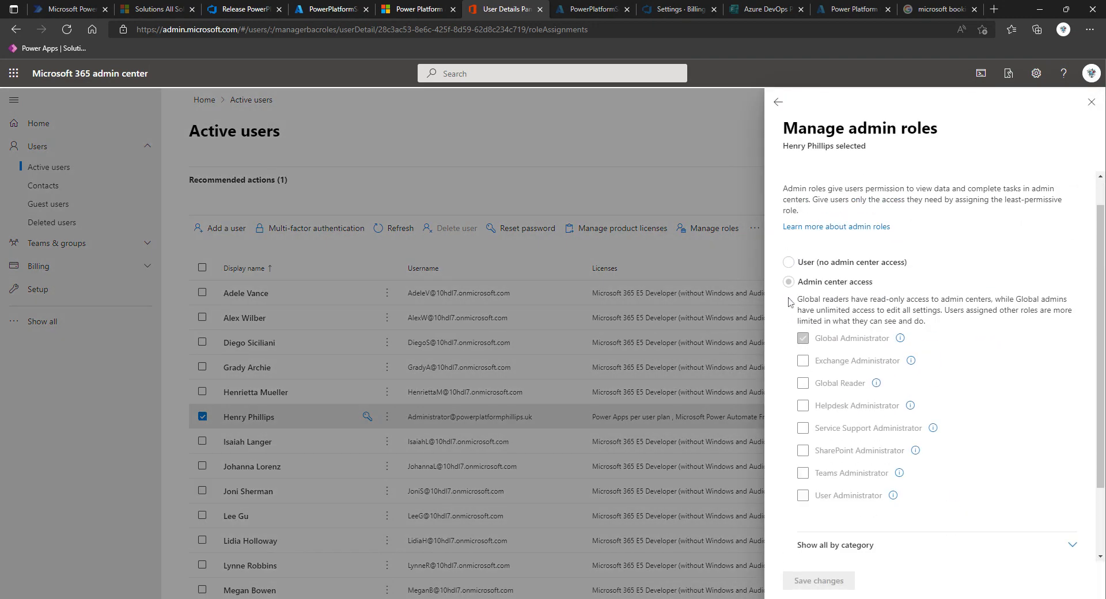
pyautogui.scroll(-2, 853, 403)
pyautogui.click(870, 459)
pyautogui.scroll(-10, 841, 374)
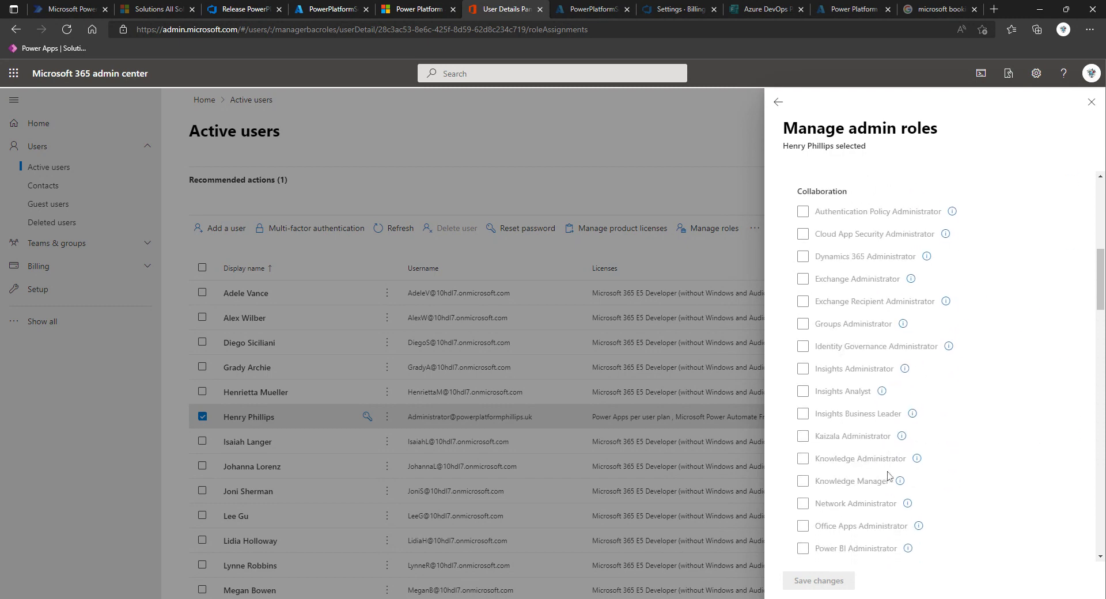
pyautogui.scroll(-2, 837, 334)
pyautogui.scroll(4, 836, 323)
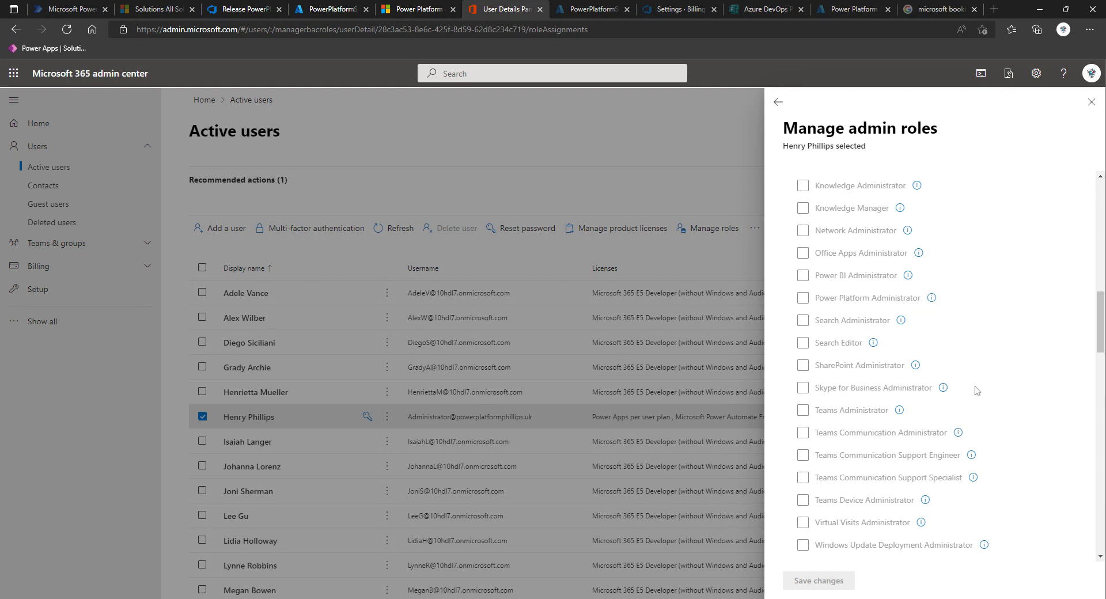
pyautogui.scroll(10, 975, 390)
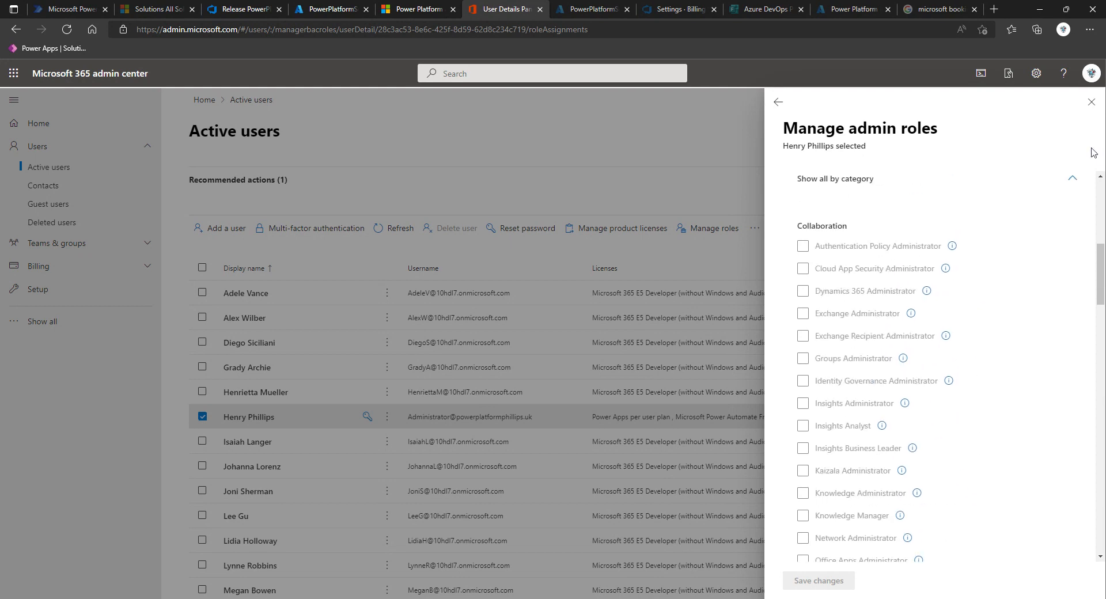
pyautogui.click(1092, 101)
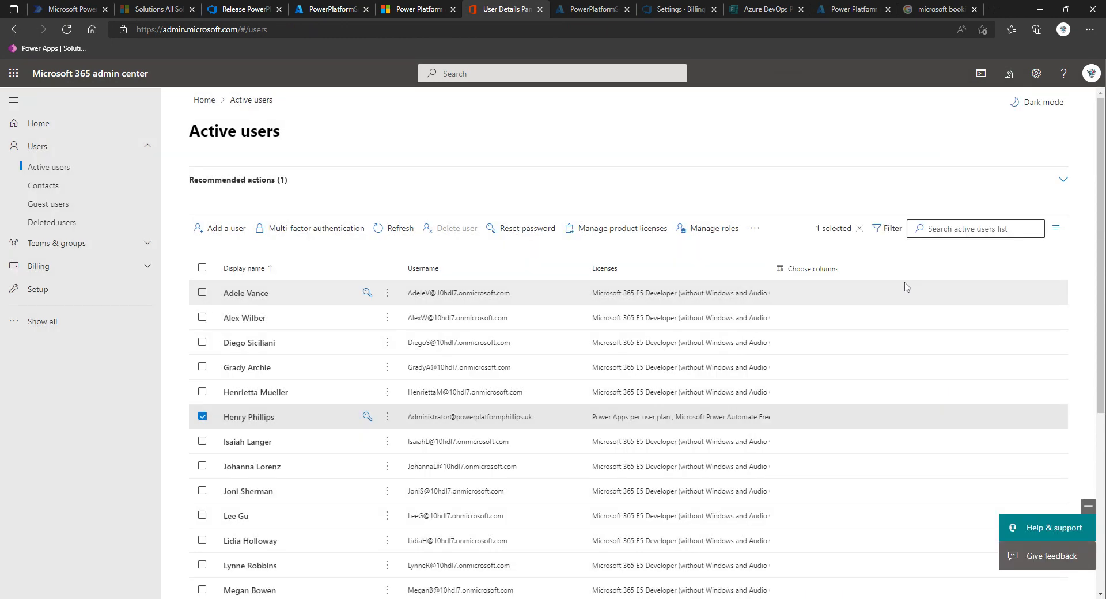
# Review the licenses assigned to the selected user and close the user's details
pyautogui.click(255, 423)
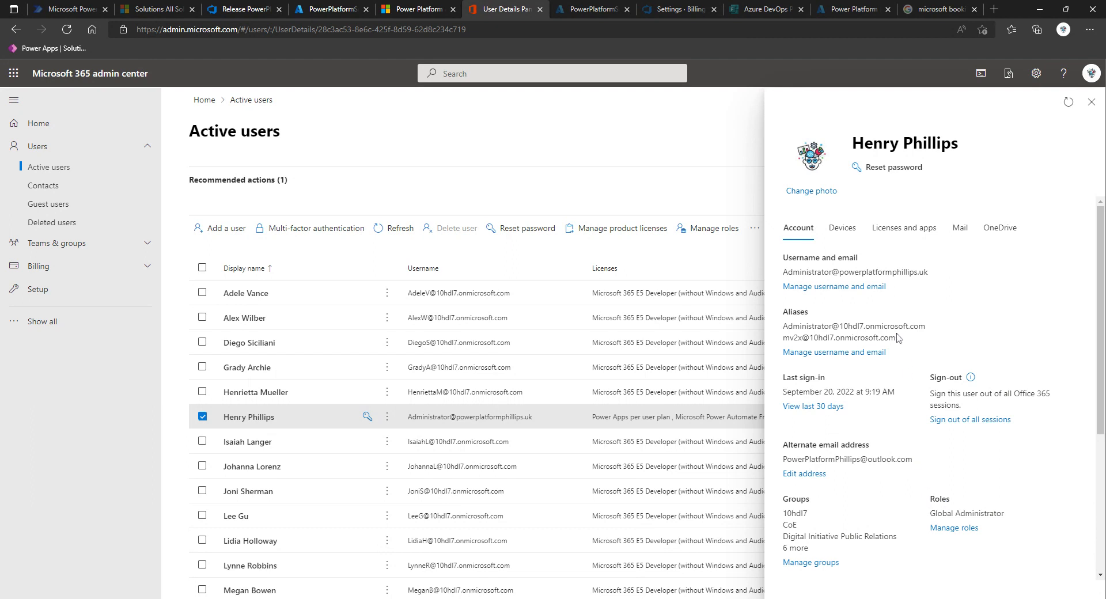
pyautogui.click(891, 243)
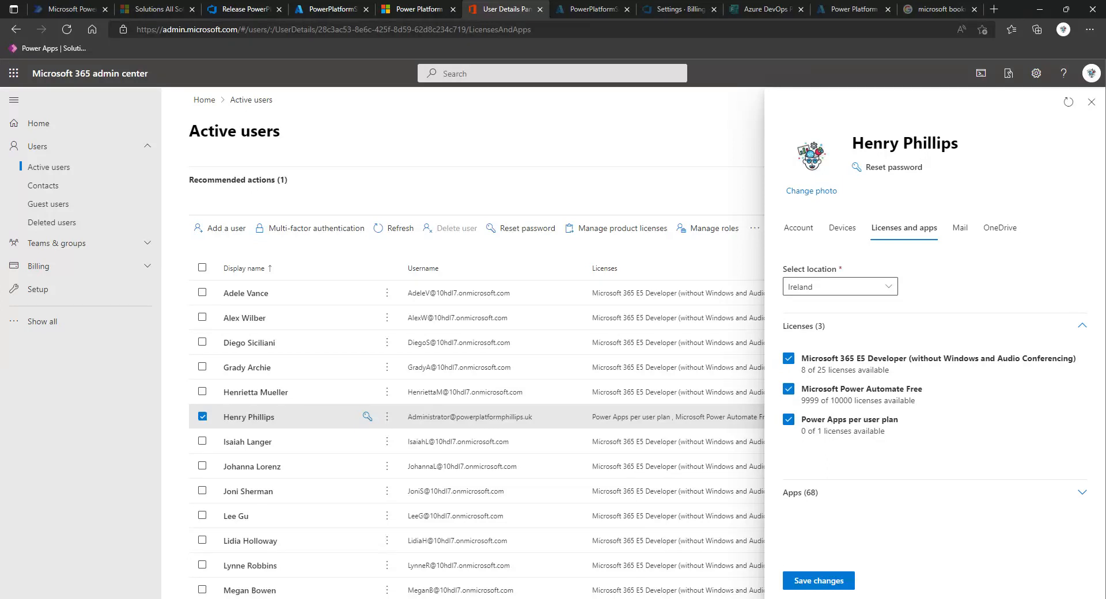
pyautogui.click(1089, 109)
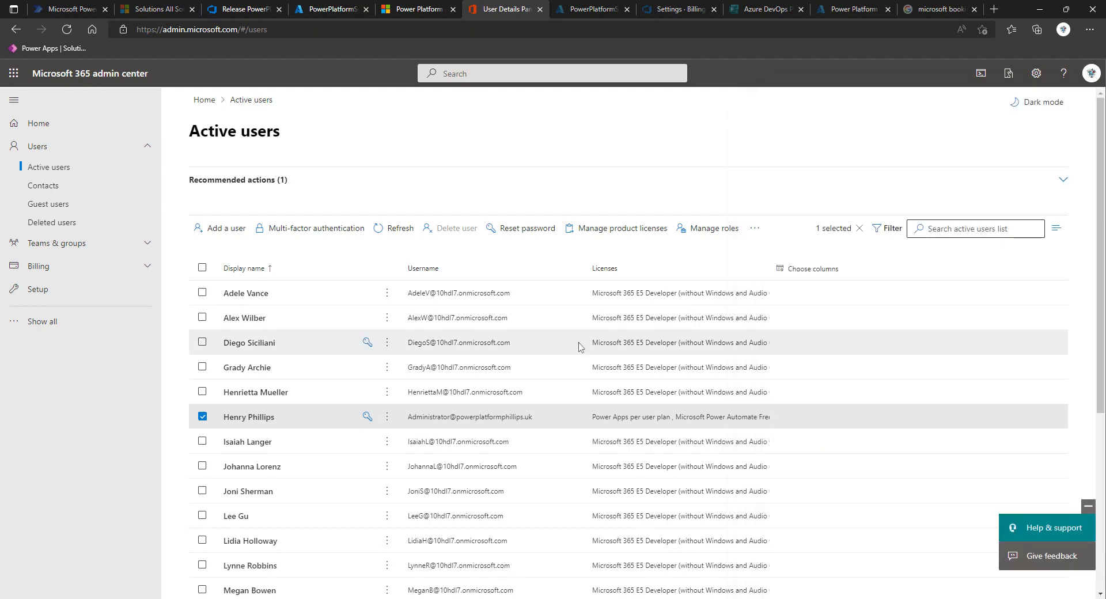
# Switch to the environments list in the Power Platform admin center
pyautogui.click(420, 10)
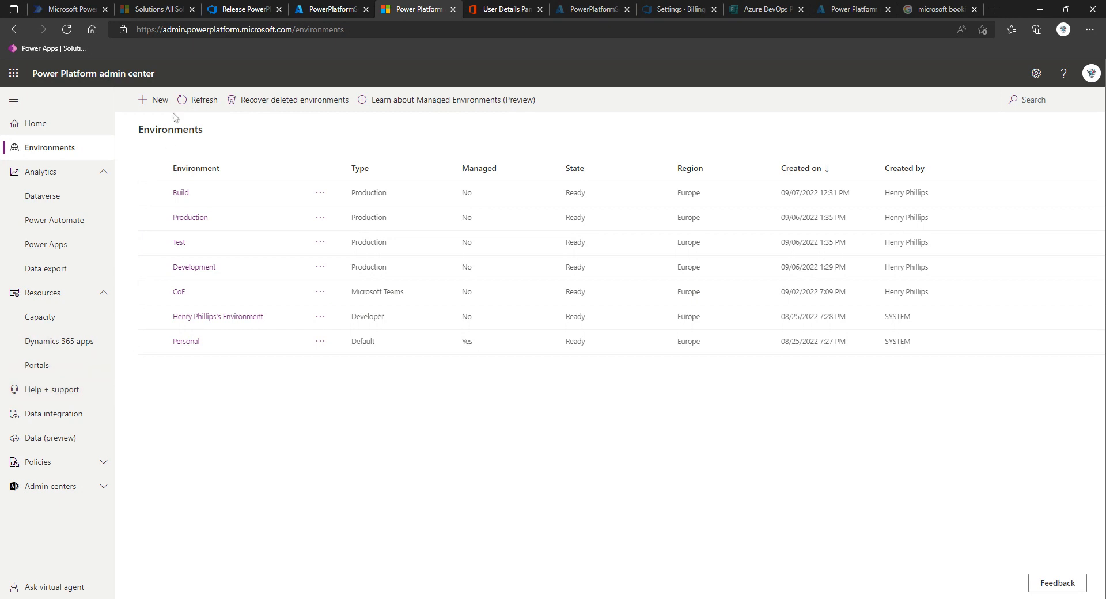
pyautogui.click(167, 32)
pyautogui.click(161, 30)
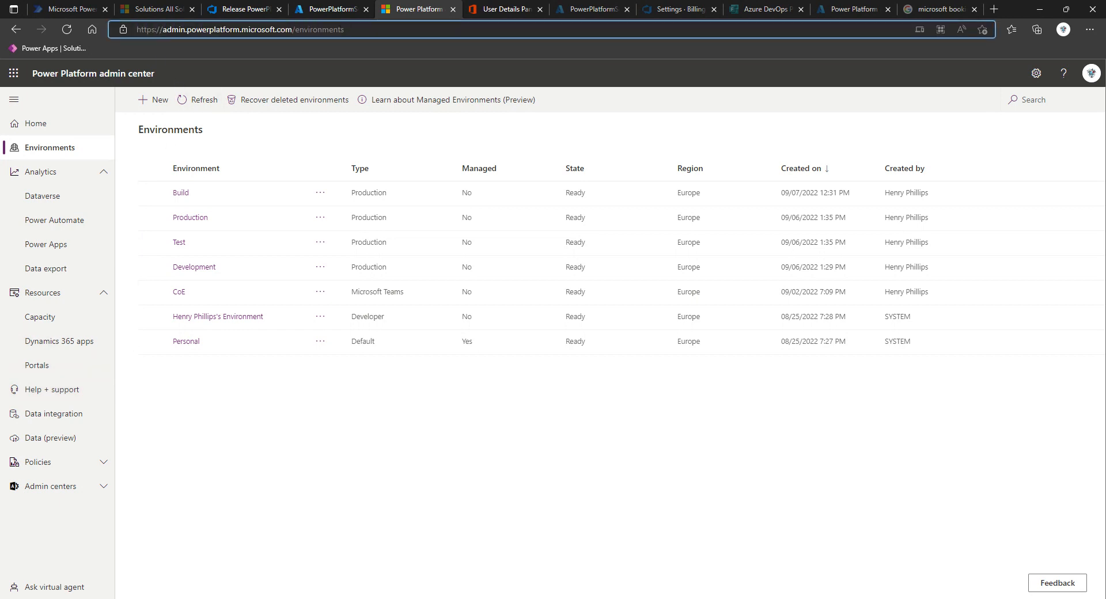
pyautogui.moveTo(162, 29); pyautogui.dragTo(292, 30)
pyautogui.click(277, 30)
pyautogui.tripleClick(320, 31)
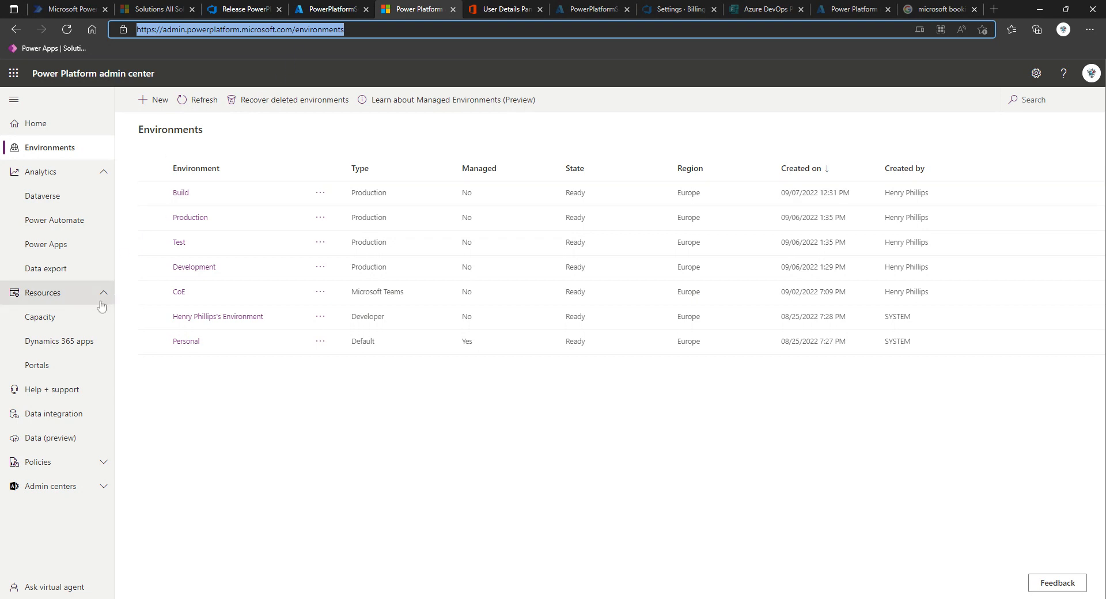
# Check the tenant's database storage capacity and the details of the existing CoE environment, ending back at the environments list
pyautogui.click(70, 323)
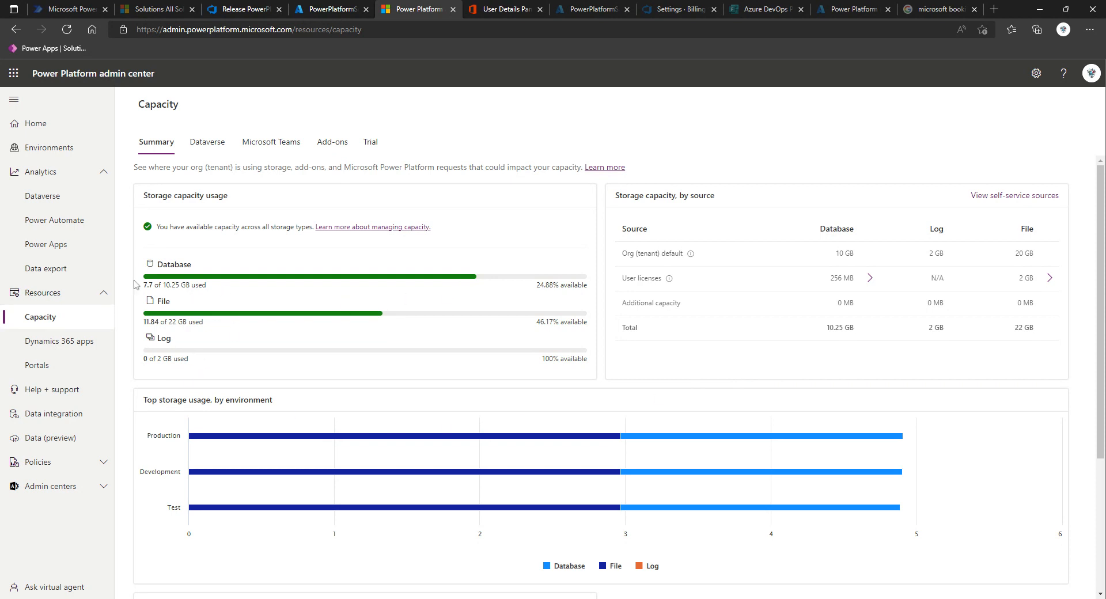
pyautogui.moveTo(143, 286); pyautogui.dragTo(212, 288)
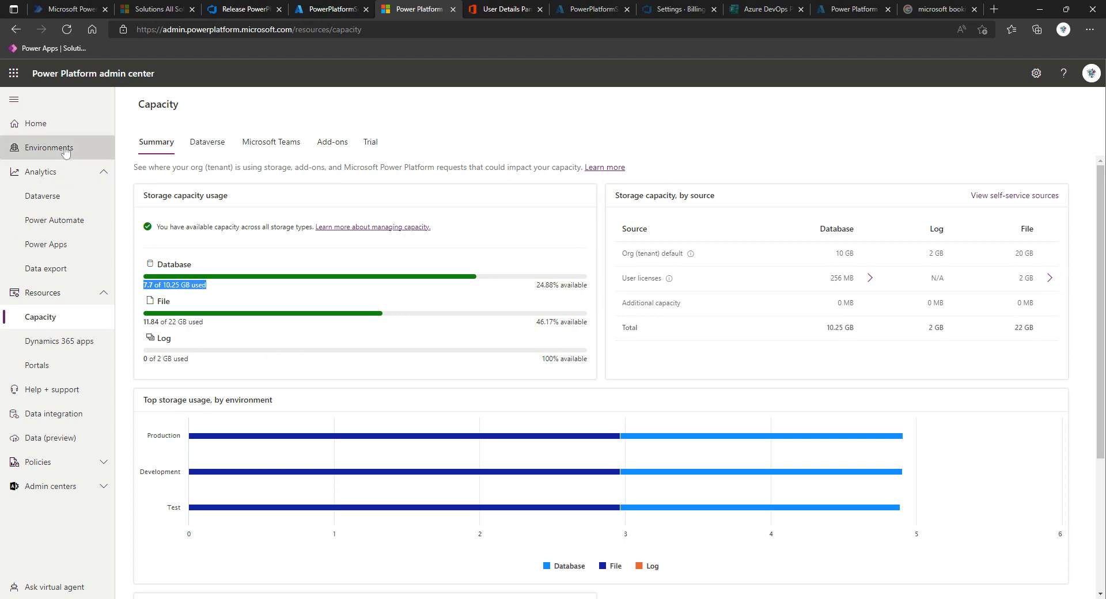
pyautogui.click(46, 148)
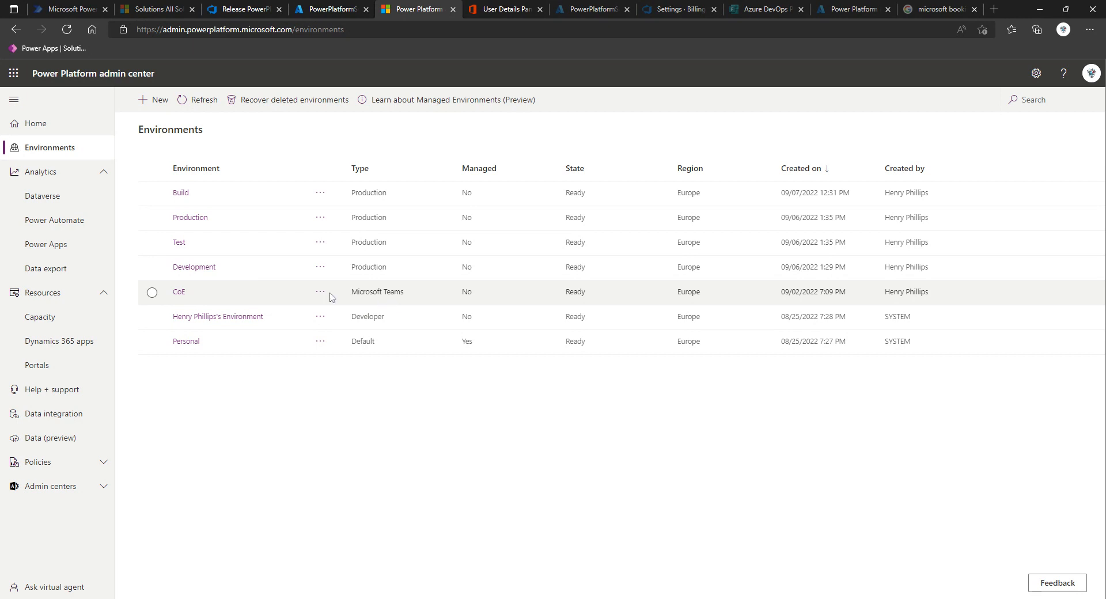
pyautogui.click(179, 292)
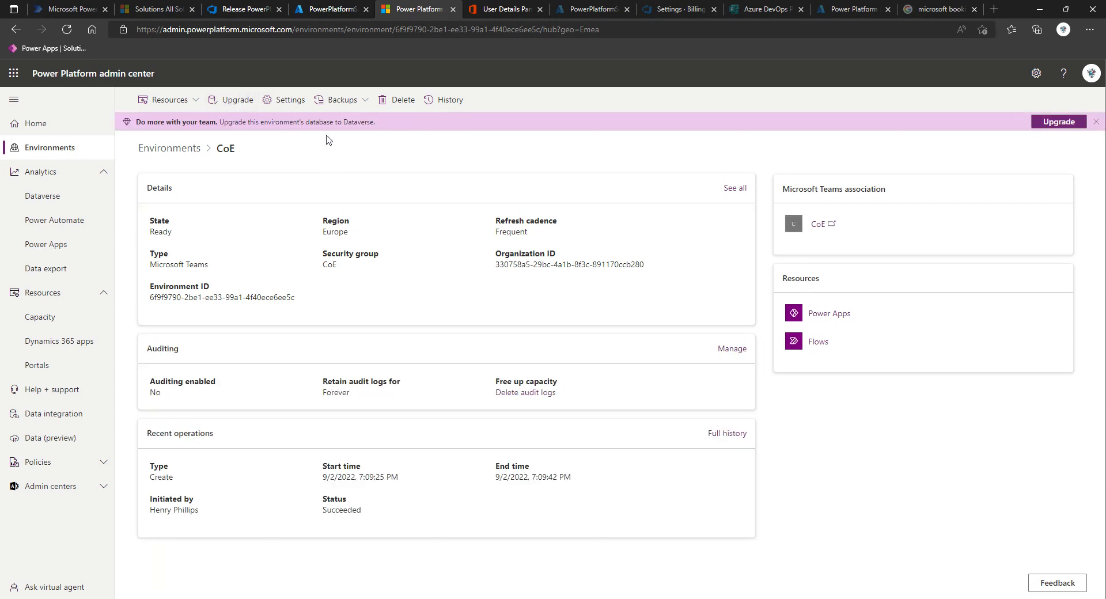
pyautogui.click(45, 151)
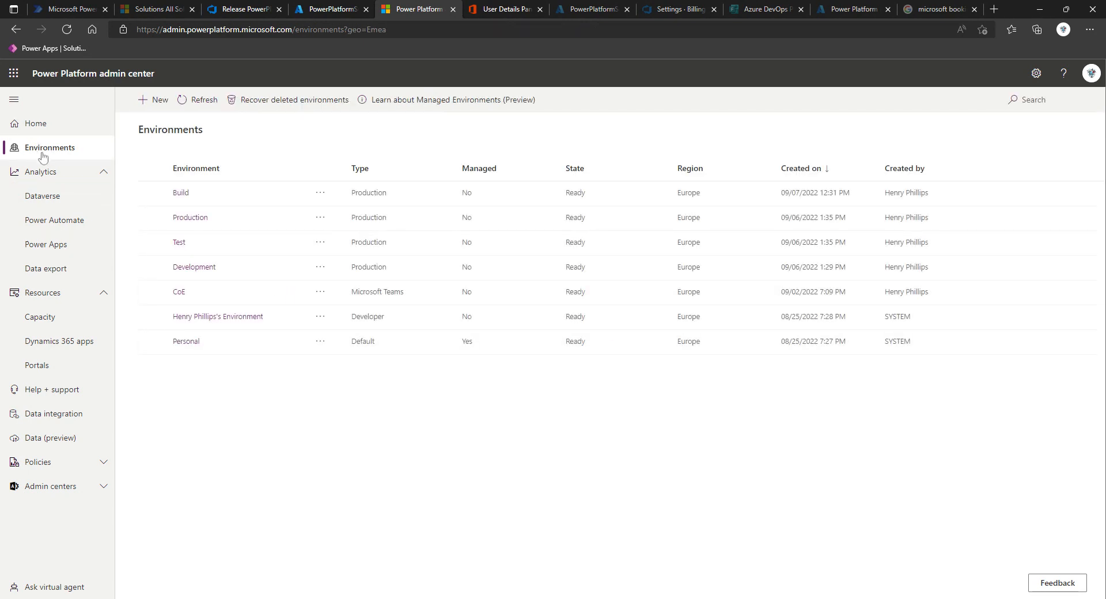
# Start a new environment named Centre of Excellence with the region United Kingdom
pyautogui.click(151, 103)
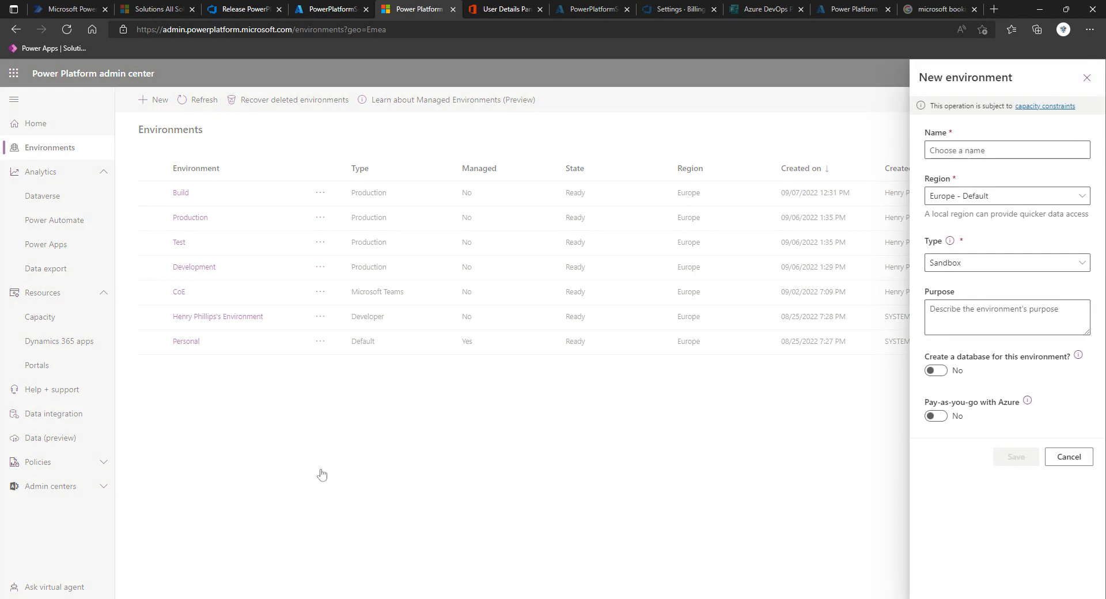
pyautogui.click(961, 156)
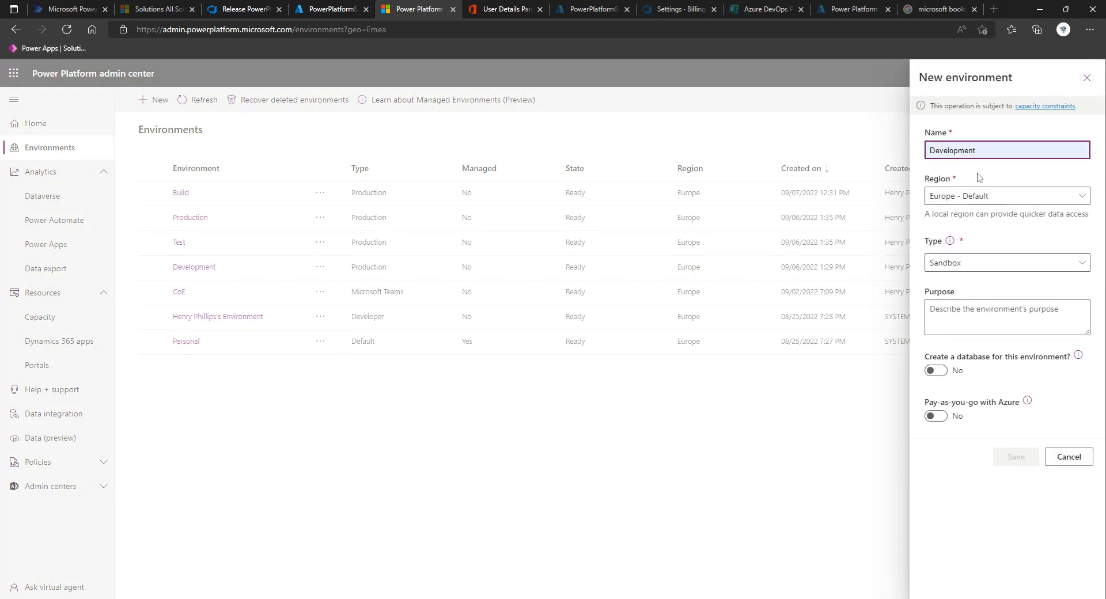
pyautogui.write('Centre')
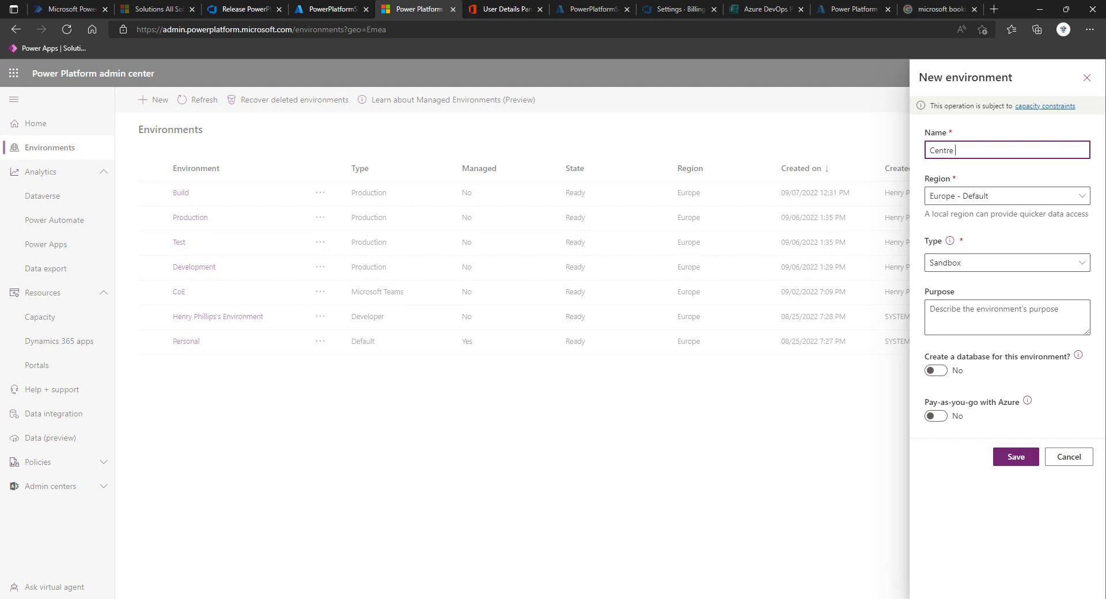
pyautogui.write('of Excellence')
pyautogui.click(1031, 196)
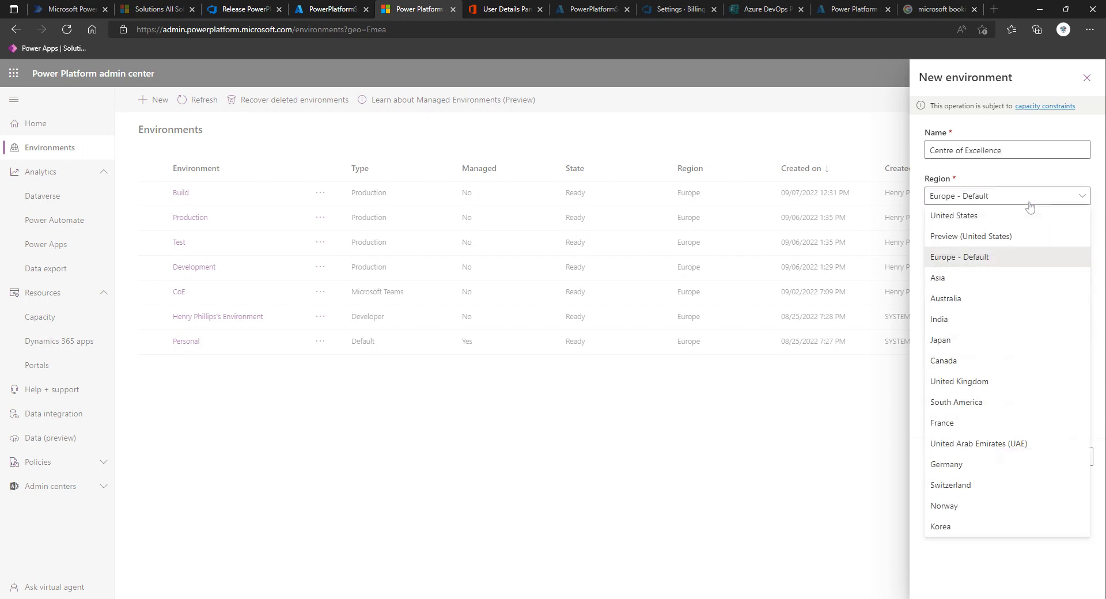
pyautogui.click(1017, 385)
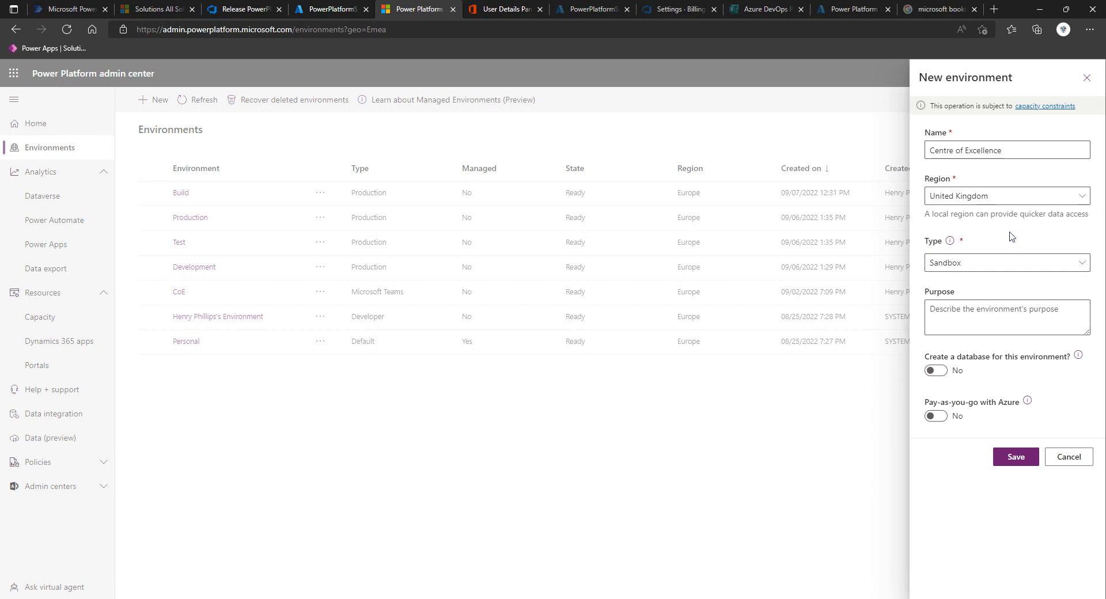
# Set the new environment's type to Production, enable database creation and continue to the database settings
pyautogui.click(989, 265)
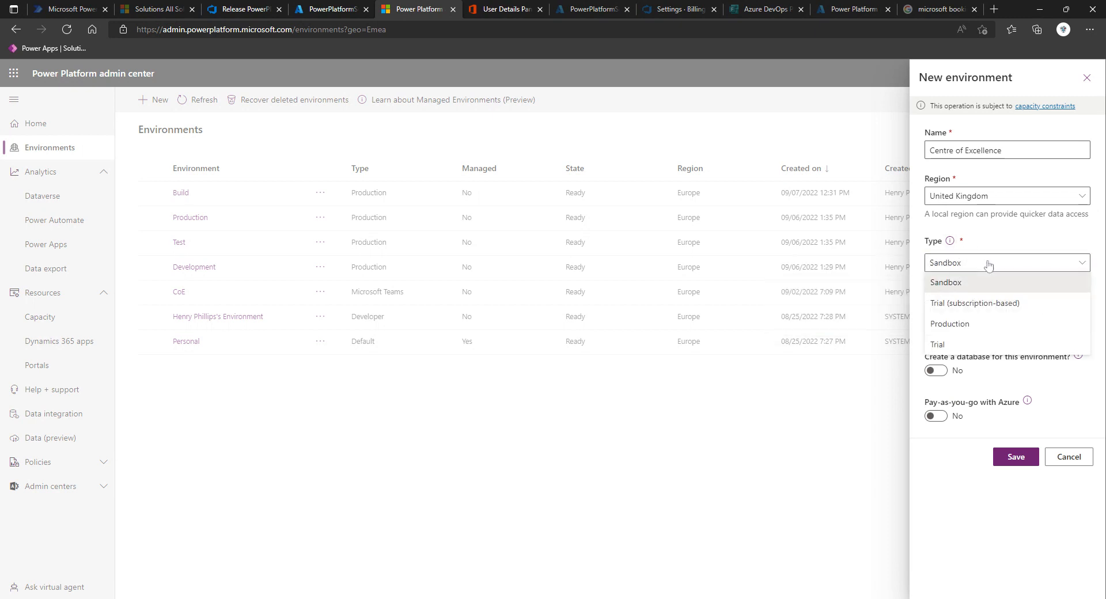
pyautogui.click(972, 325)
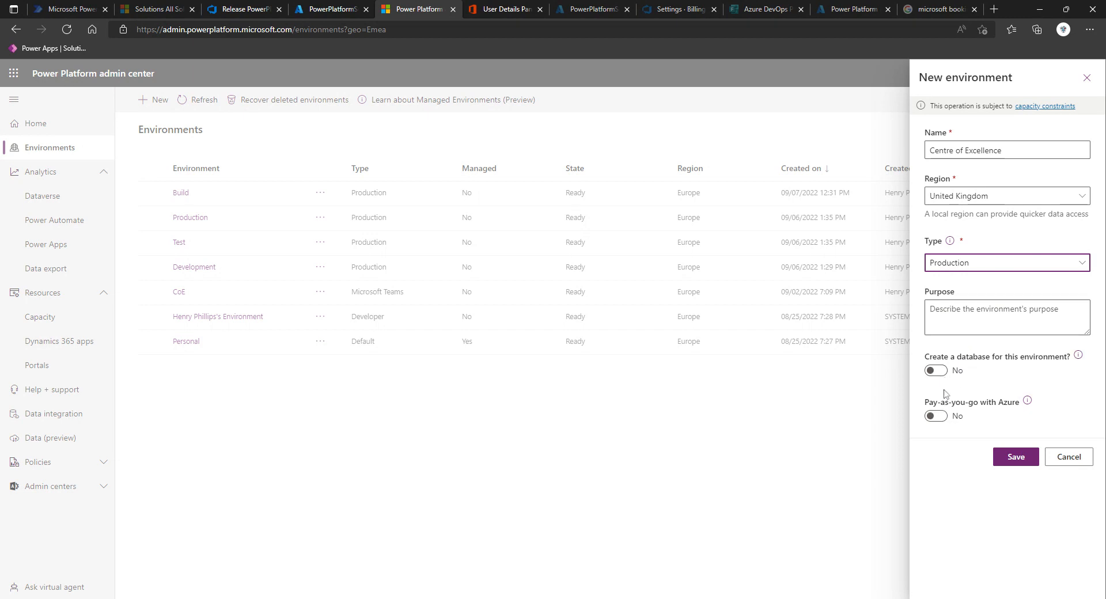
pyautogui.click(938, 371)
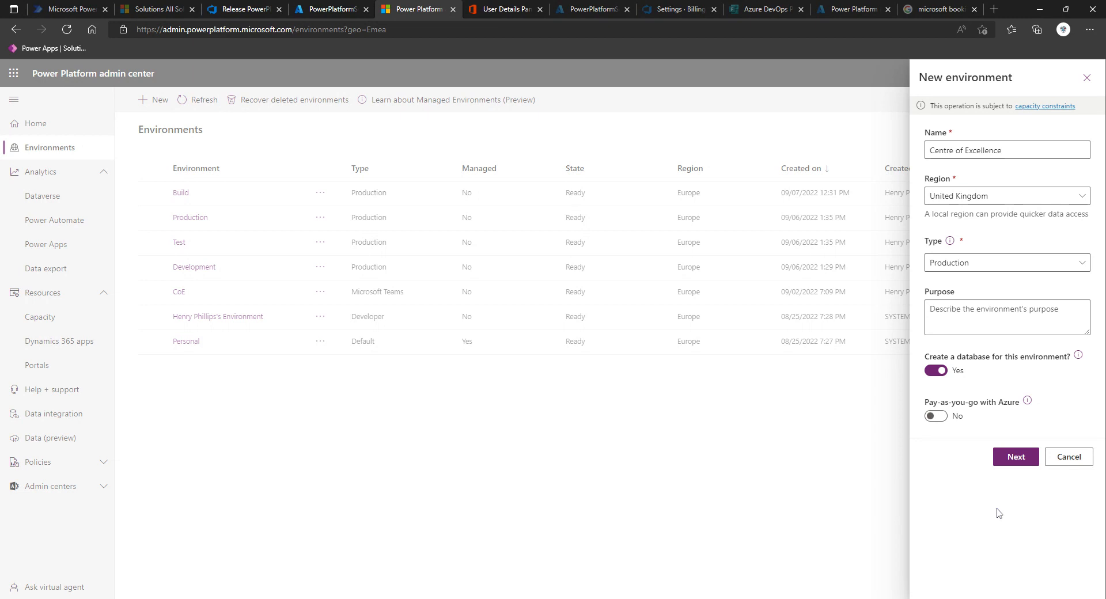
pyautogui.click(1025, 462)
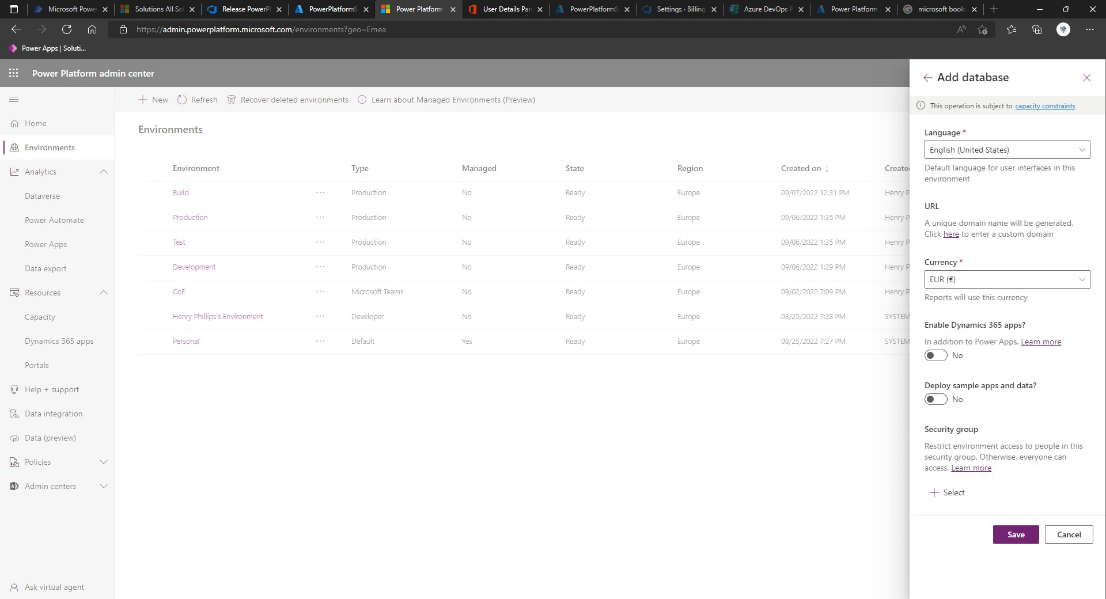
# Browse the default language options for the new database
pyautogui.click(993, 151)
pyautogui.moveTo(919, 168)
pyautogui.mouseDown()
pyautogui.moveTo(920, 178)
pyautogui.moveTo(919, 155)
pyautogui.moveTo(919, 379)
pyautogui.moveTo(916, 155)
pyautogui.mouseUp()
pyautogui.click(828, 80)
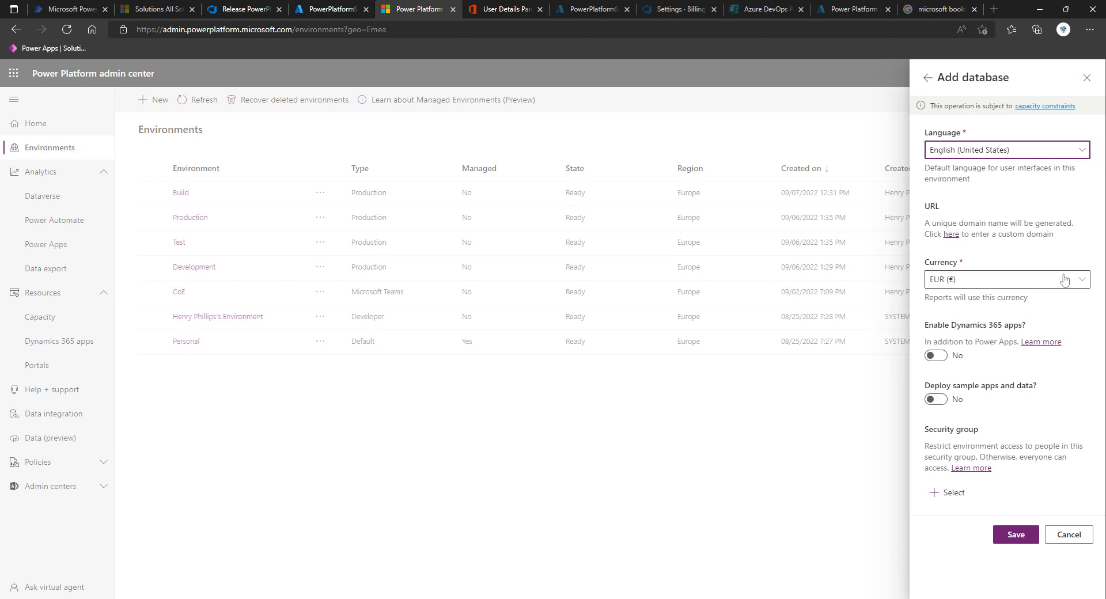
# Set the database currency to GBP (£) and save the new environment
pyautogui.click(1083, 287)
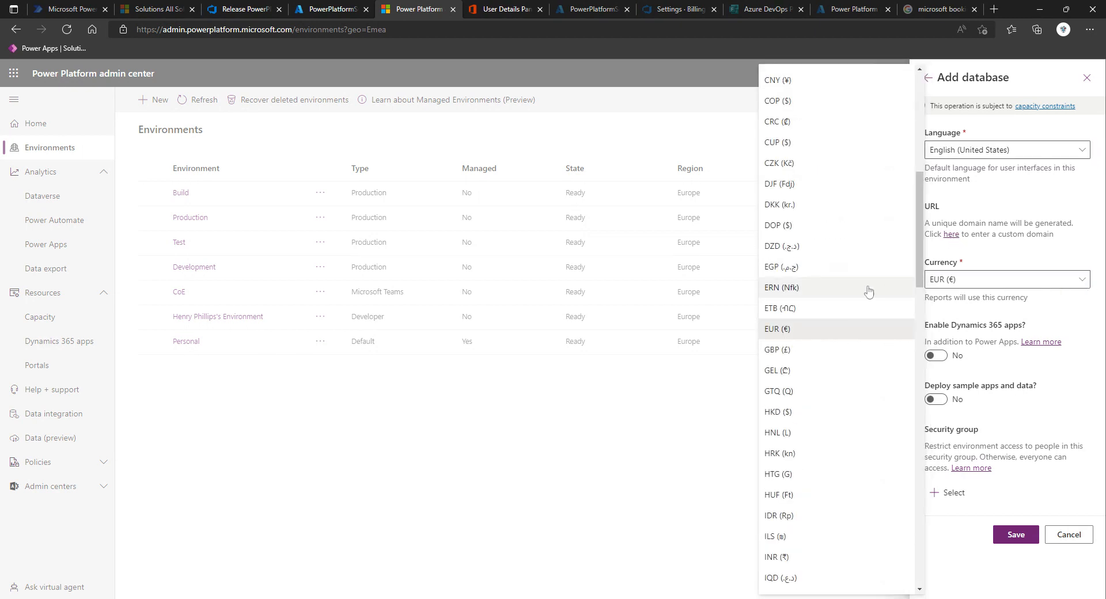
pyautogui.scroll(-2, 836, 265)
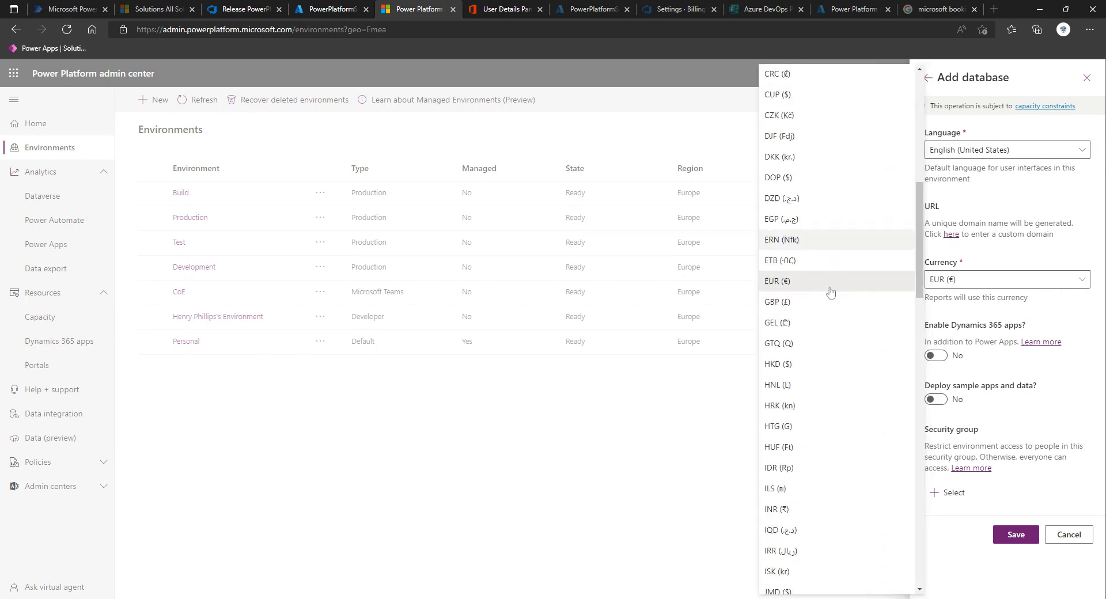
pyautogui.click(803, 256)
pyautogui.click(1072, 308)
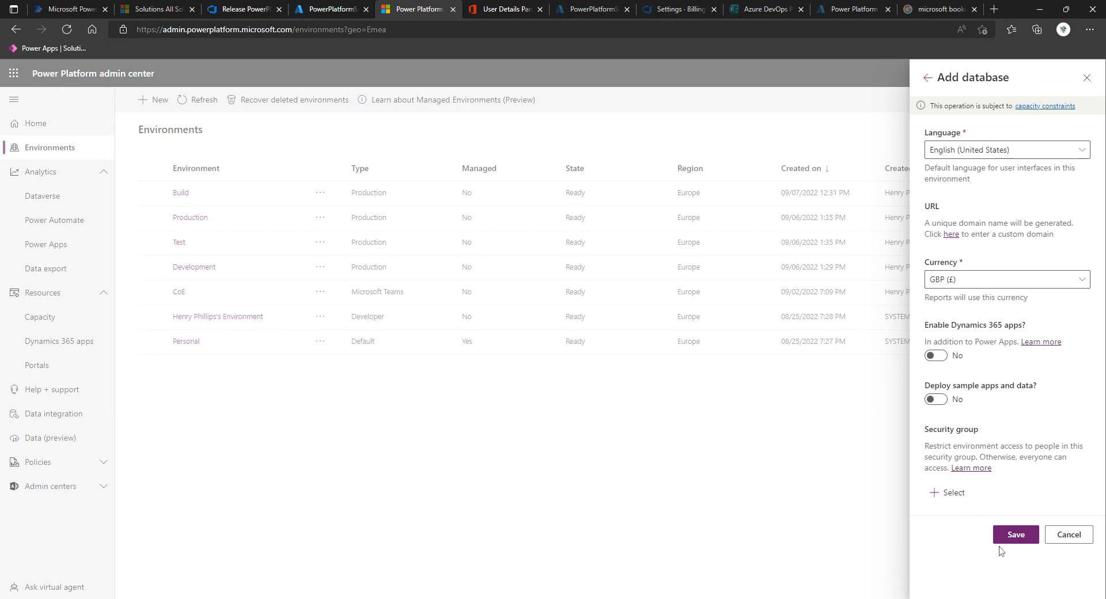
pyautogui.click(1017, 534)
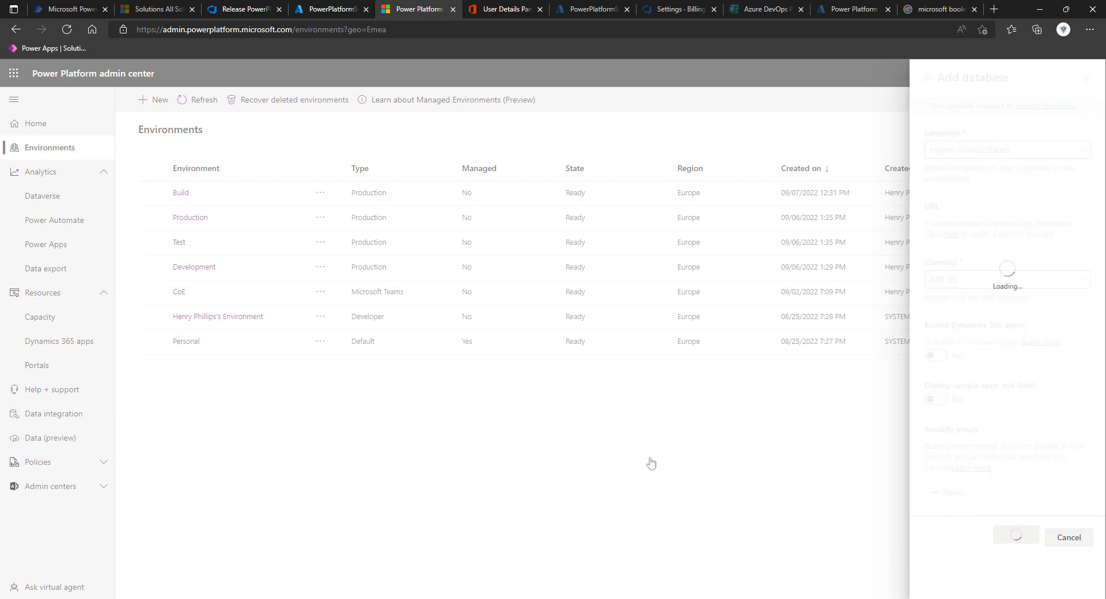